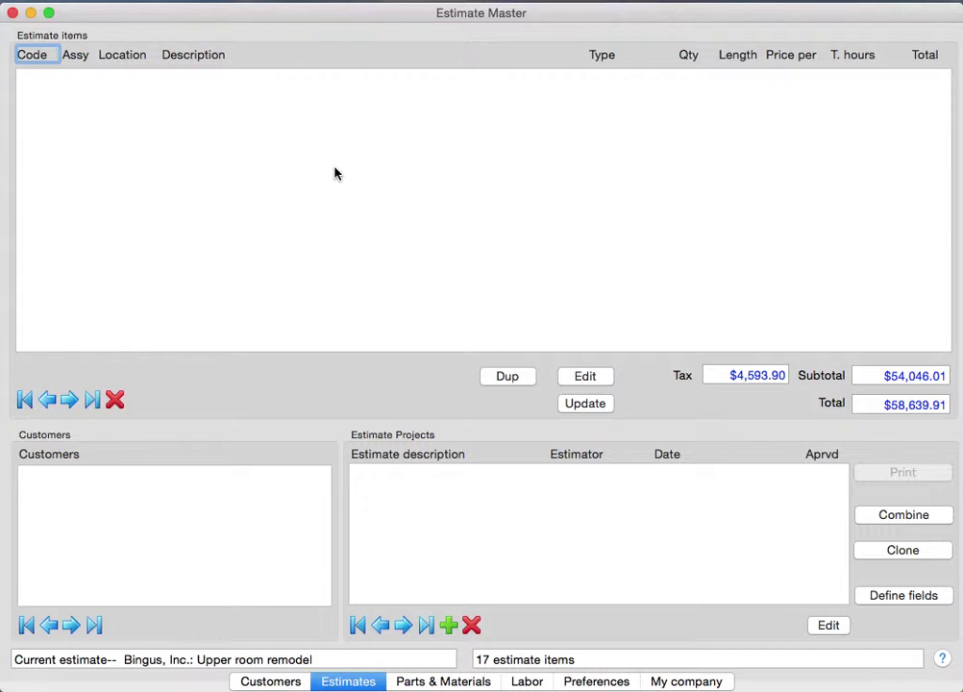
- Import the sample database and confirm the import
left_click(618, 687)
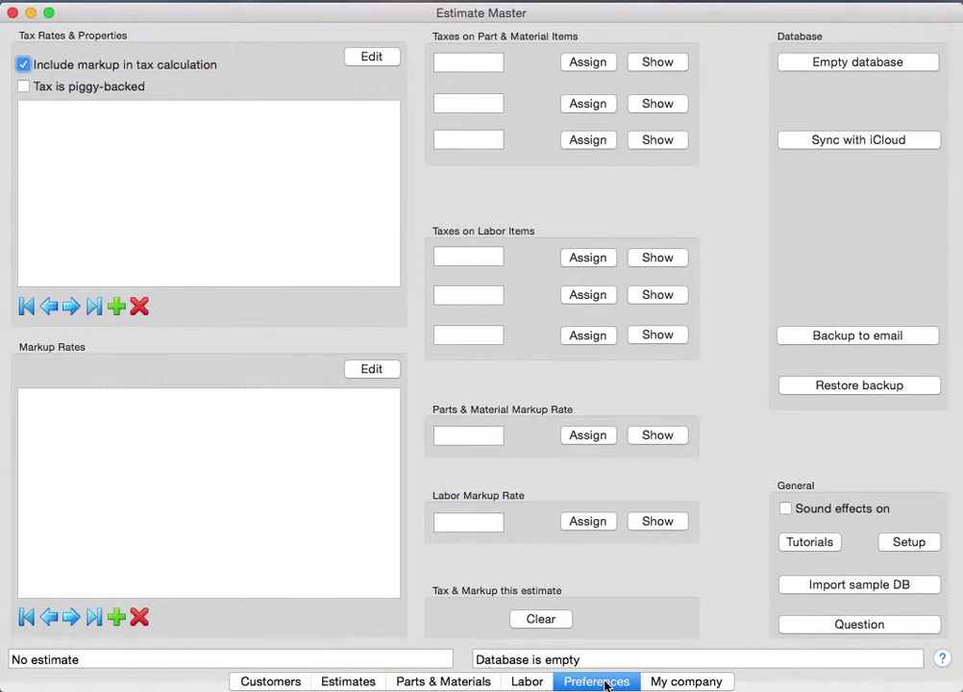
left_click(869, 586)
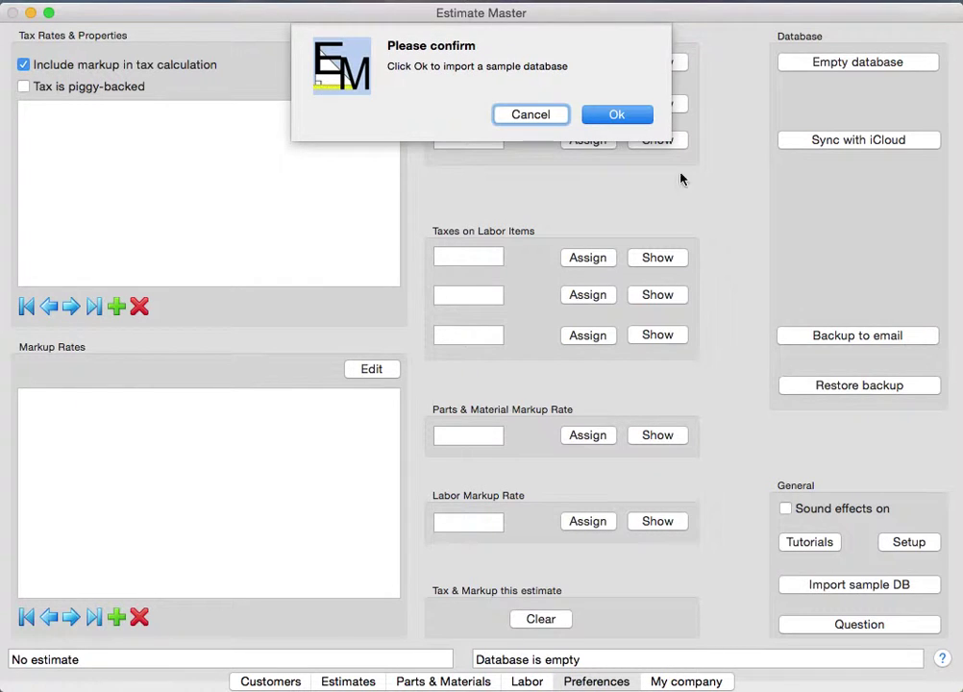
left_click(607, 116)
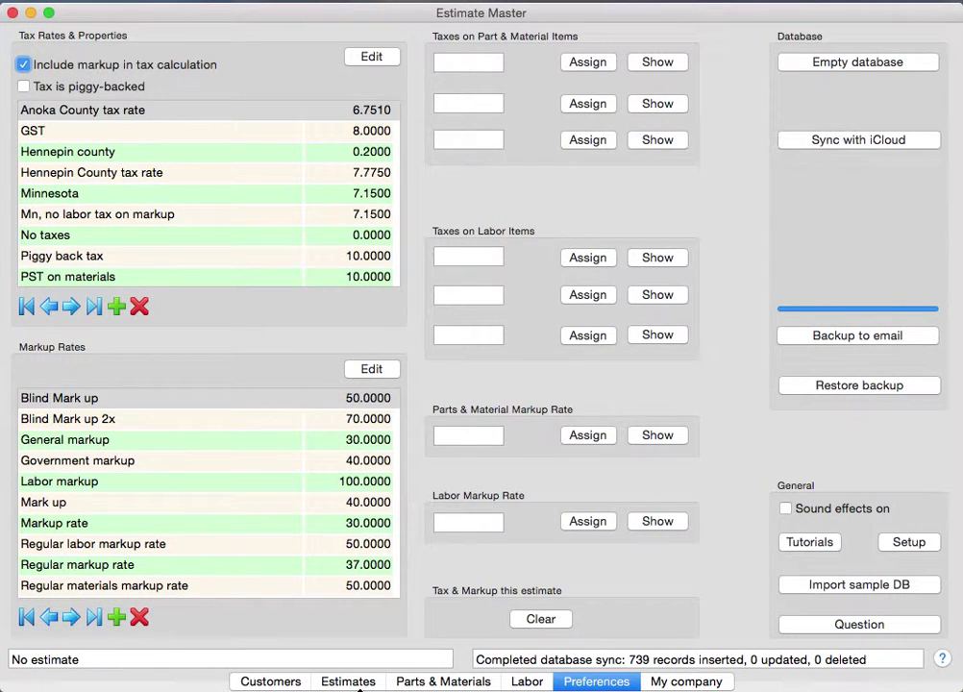
- Compare the estimate projects and estimate items of Customer B and Customer A
left_click(348, 682)
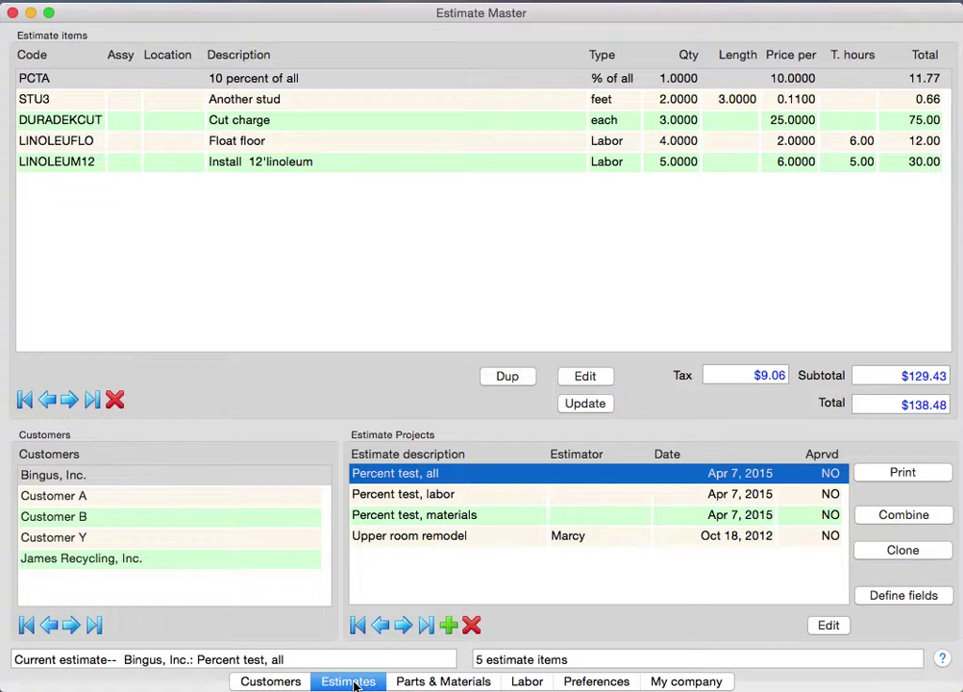
left_click(93, 522)
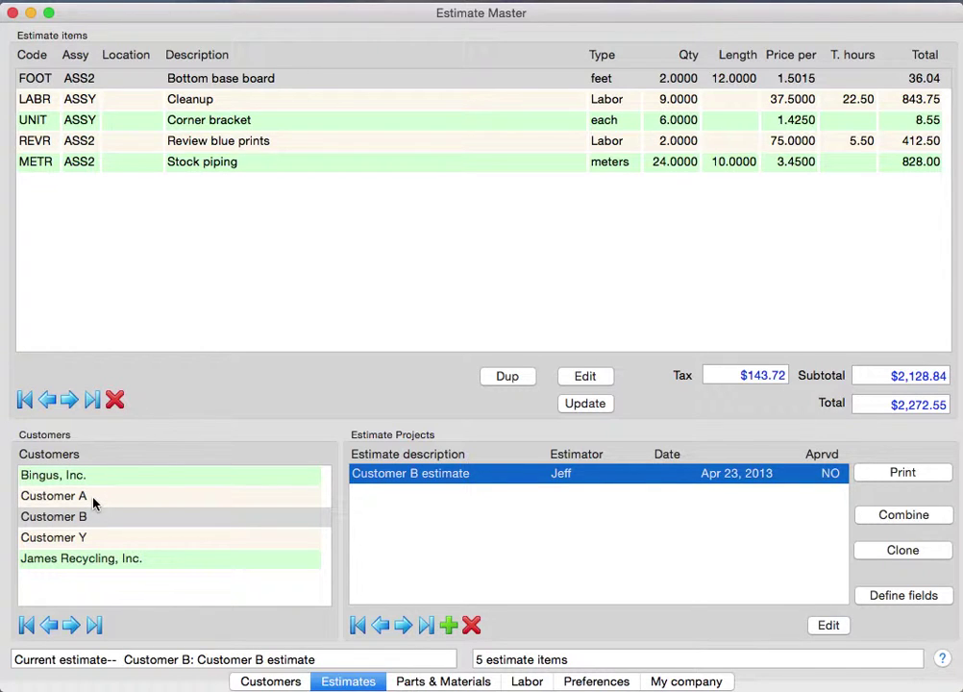
left_click(94, 498)
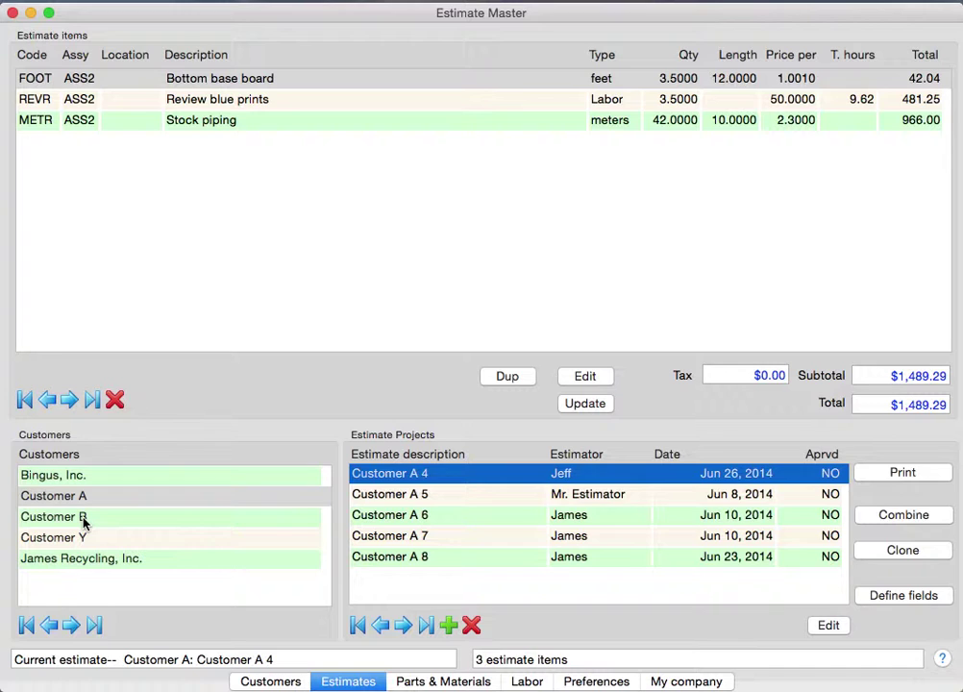
left_click(84, 520)
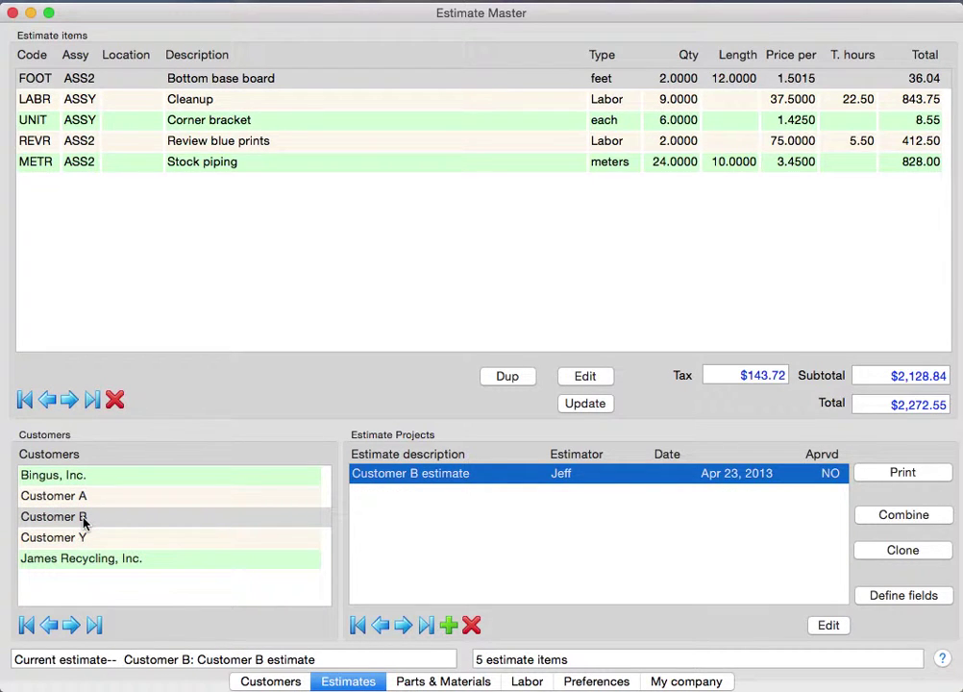
left_click(83, 496)
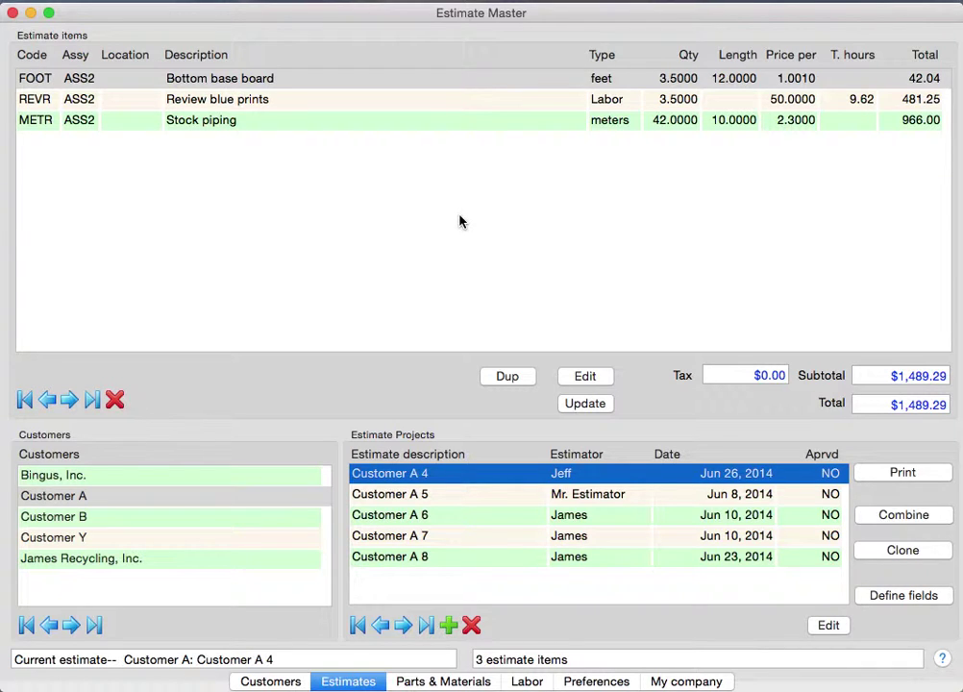
- Go through Customer A's estimate projects from Customer A 5 onward and make Customer A 8 the current estimate
left_click(423, 498)
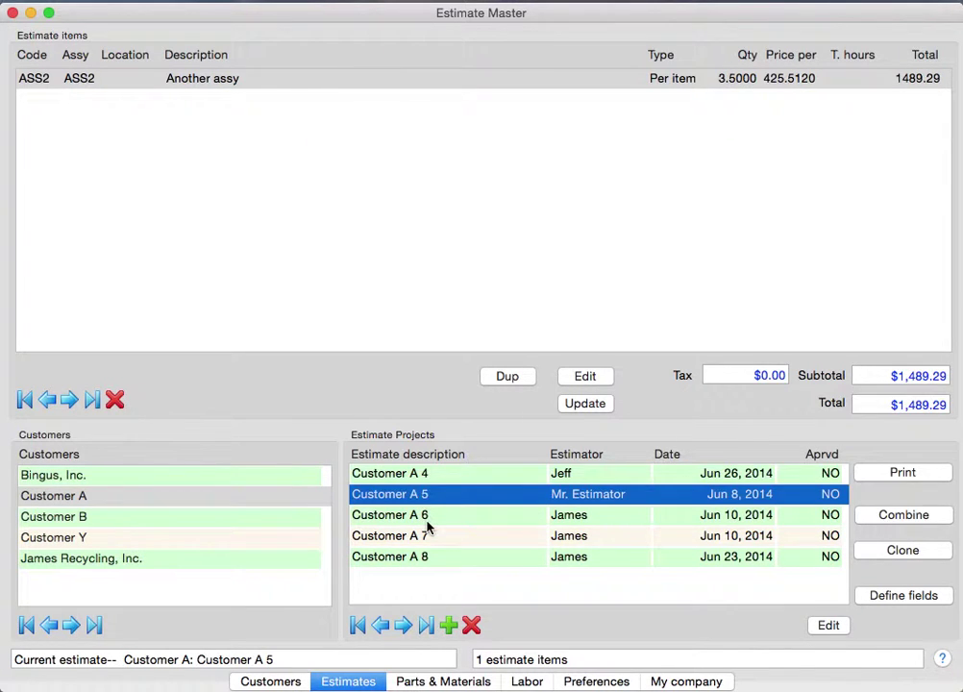
left_click(428, 519)
left_click(428, 539)
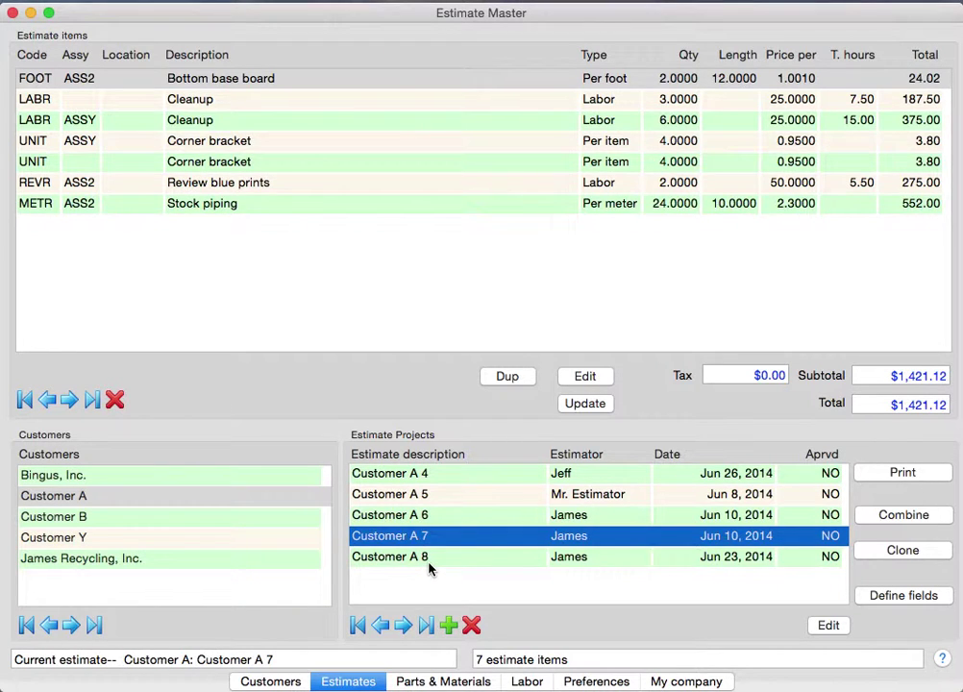
left_click(430, 568)
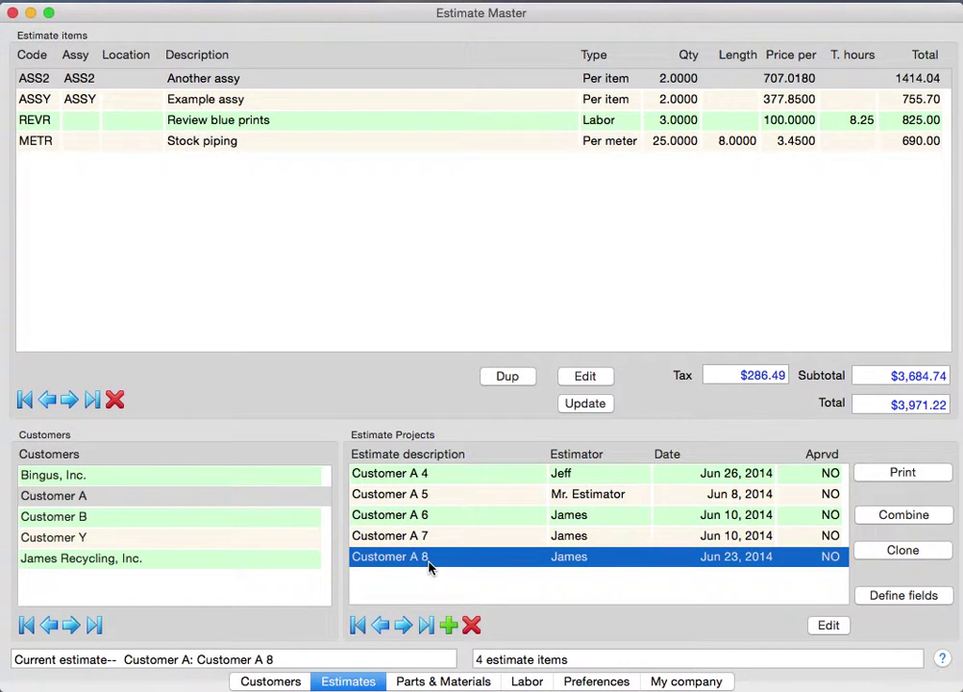
- In Customer A's record, select the alternate address for use, and switch the customer to inactive and back to active
left_click(271, 682)
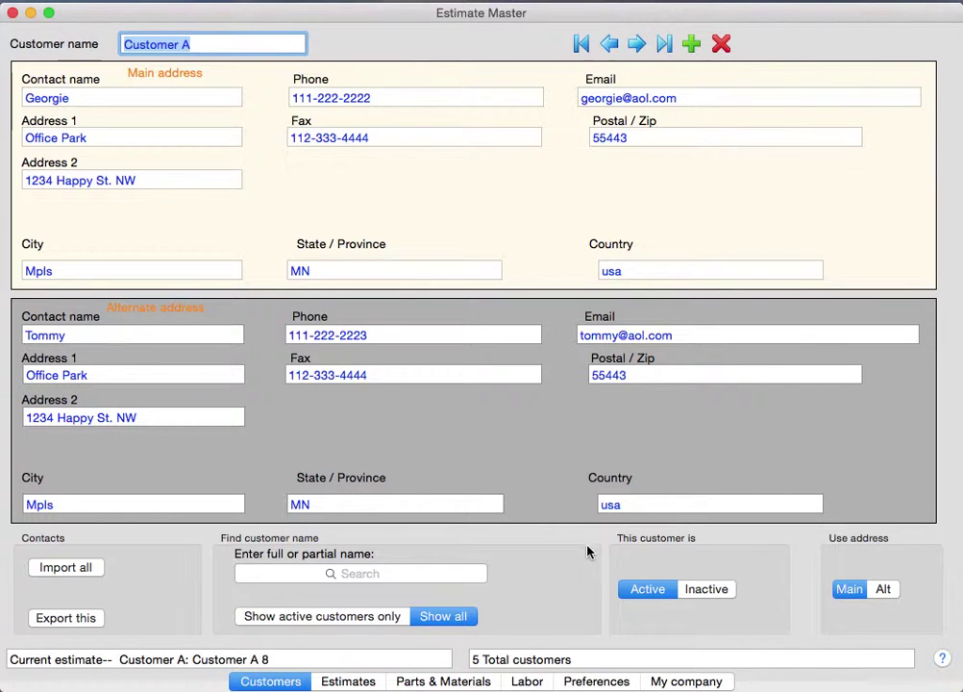
left_click(881, 588)
left_click(860, 590)
left_click(883, 590)
left_click(849, 593)
left_click(882, 591)
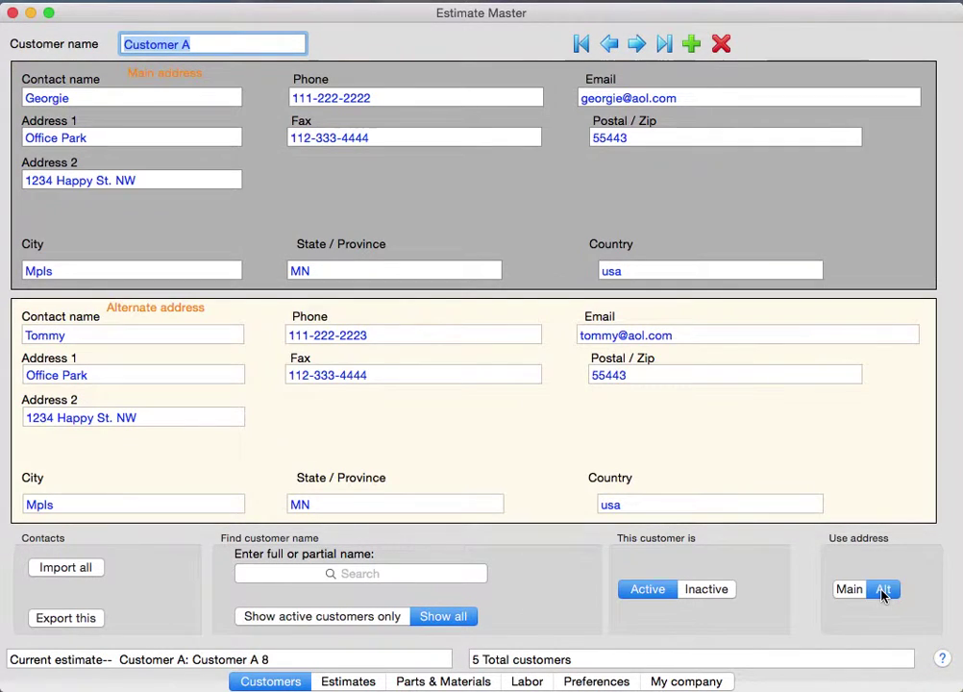
left_click(705, 597)
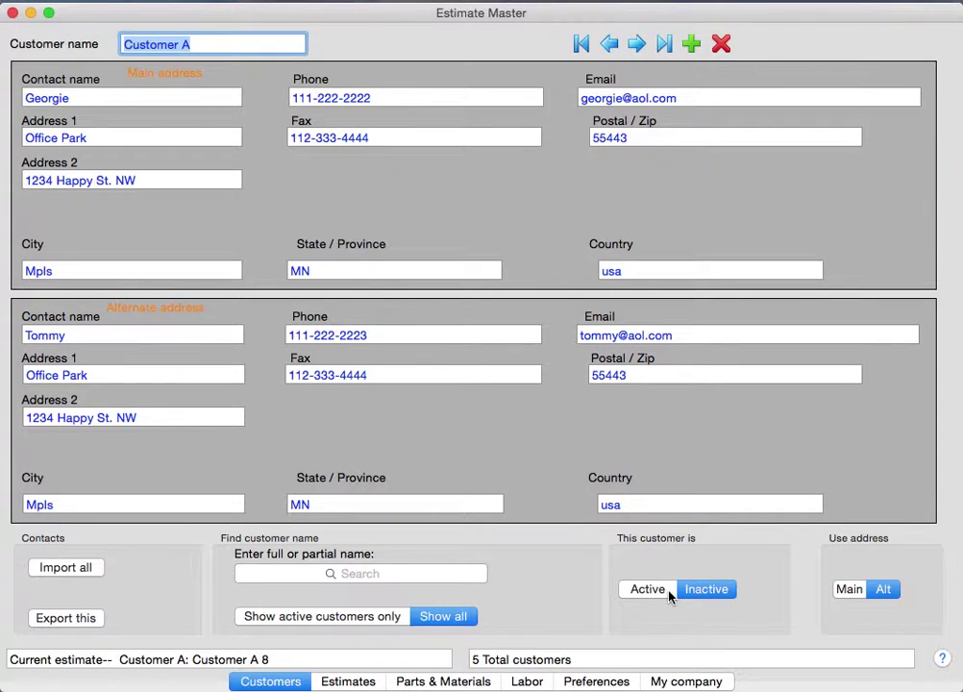
left_click(661, 590)
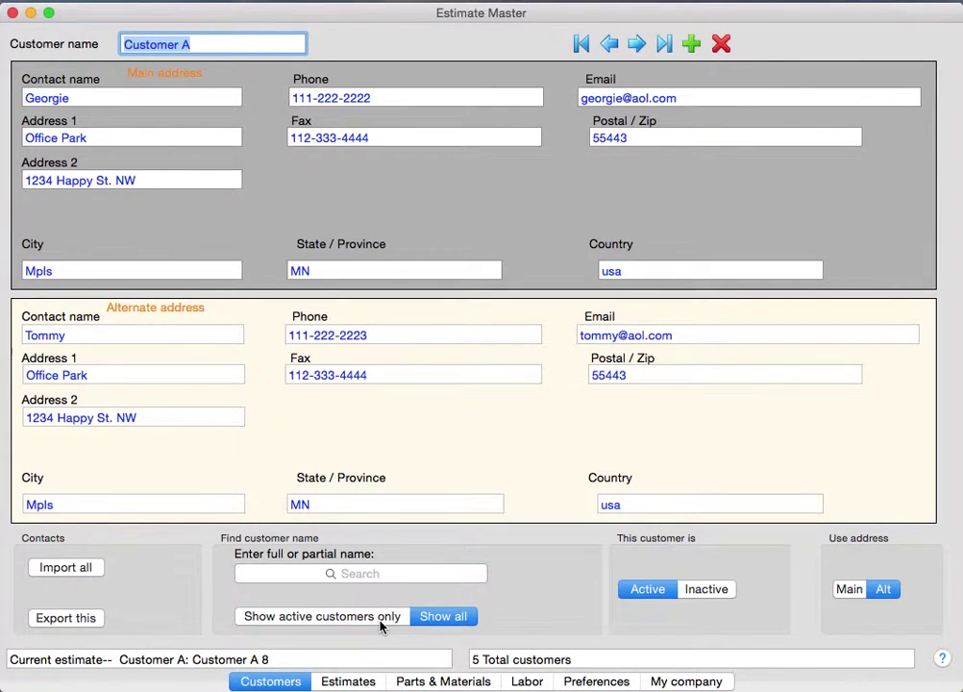
- Examine the part and material items, including the two Another stud entries and Another per unitx
left_click(426, 683)
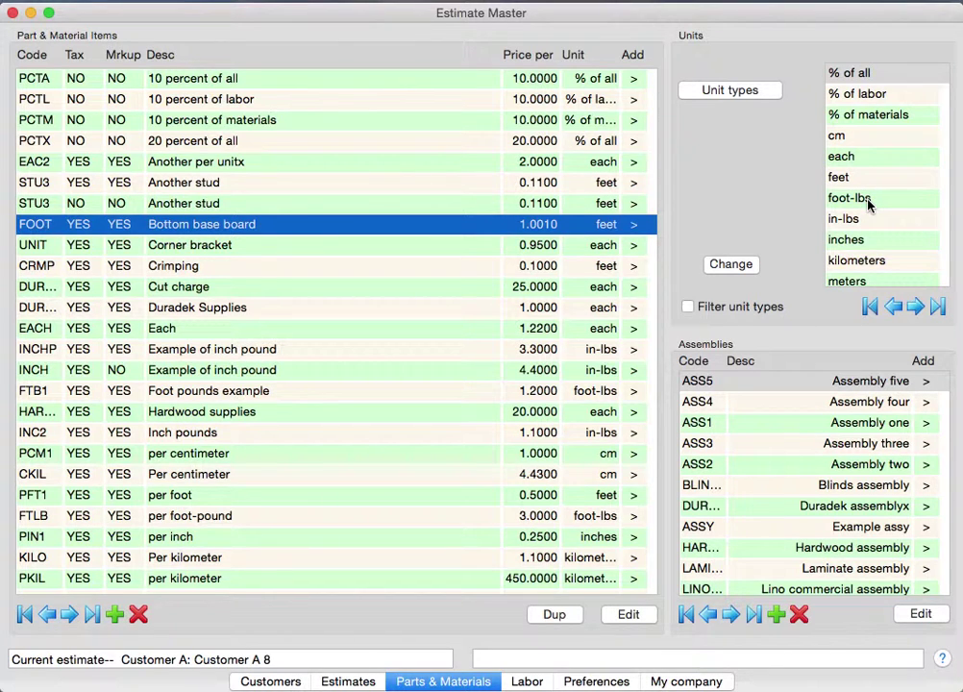
left_click(546, 205)
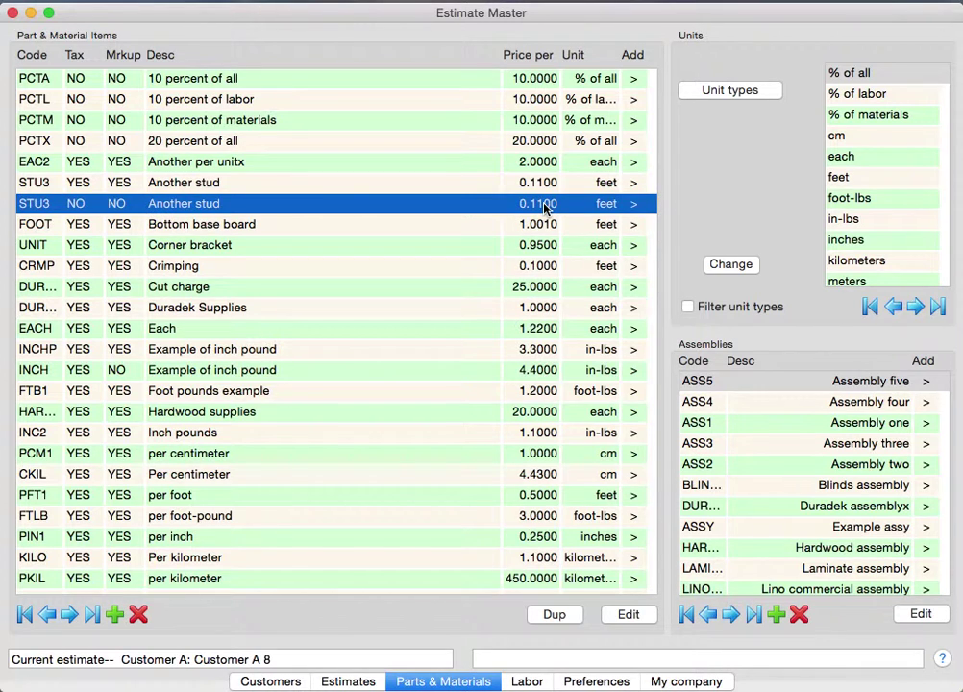
left_click(540, 164)
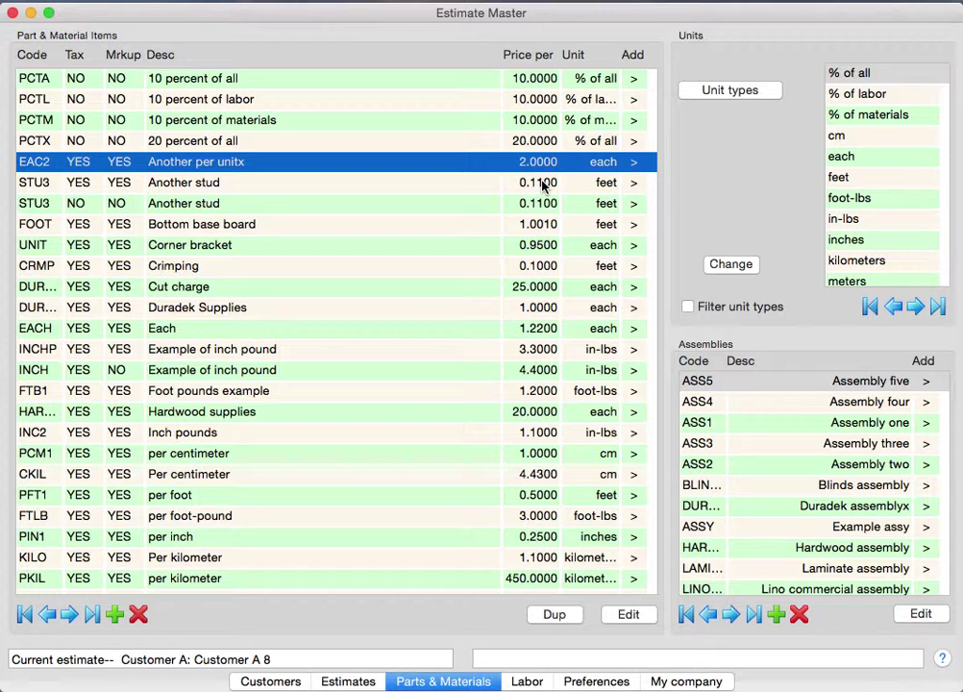
left_click(544, 186)
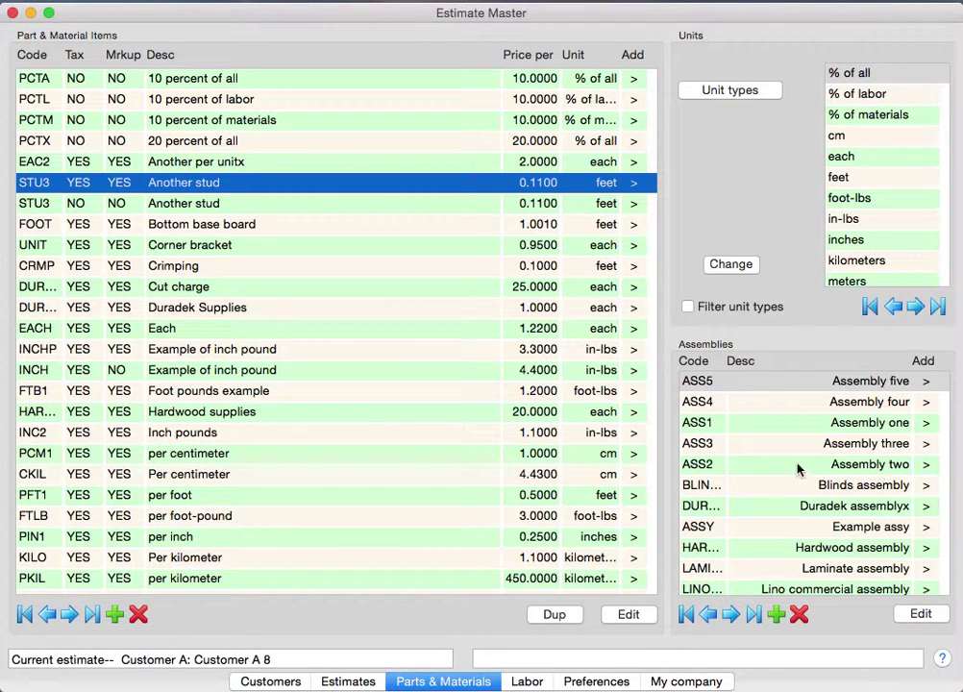
- Examine the labor task items and the Roust about labor rate, comparing the labor lists with the parts and materials
left_click(525, 681)
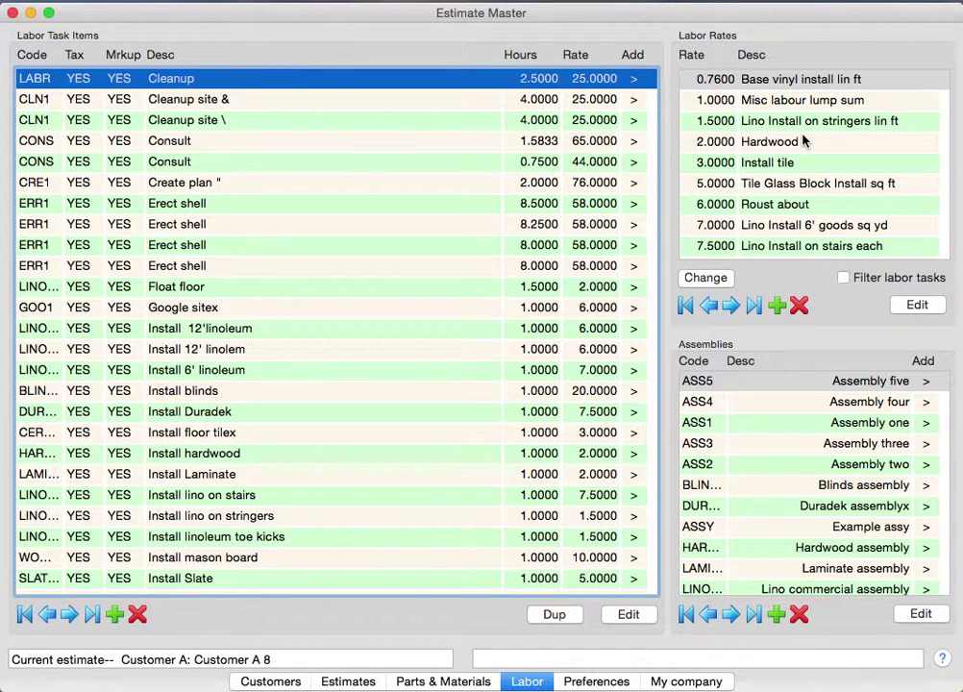
left_click(791, 205)
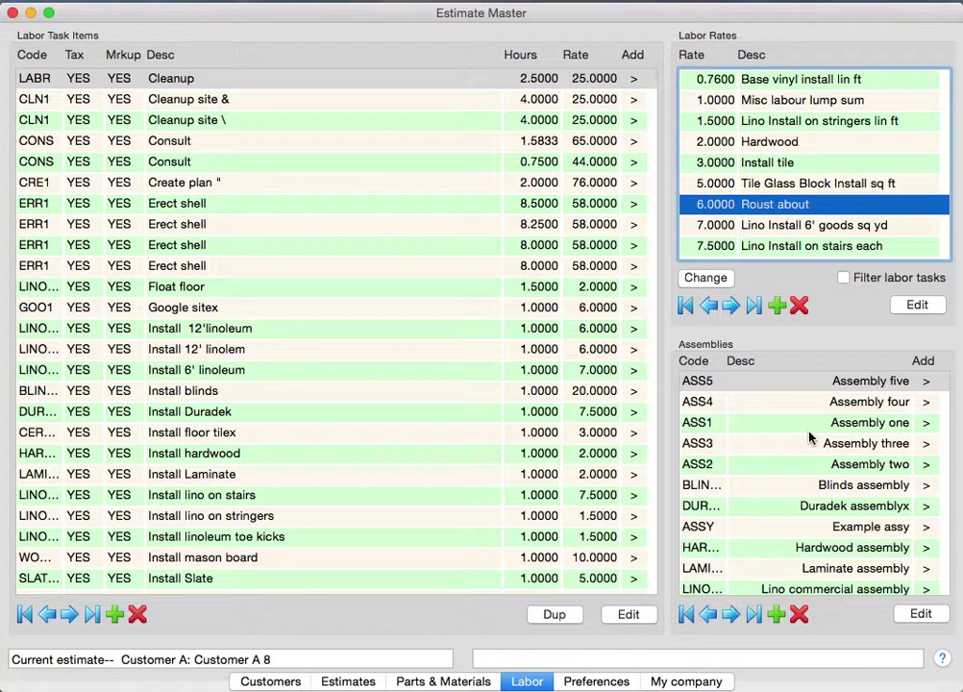
left_click(450, 681)
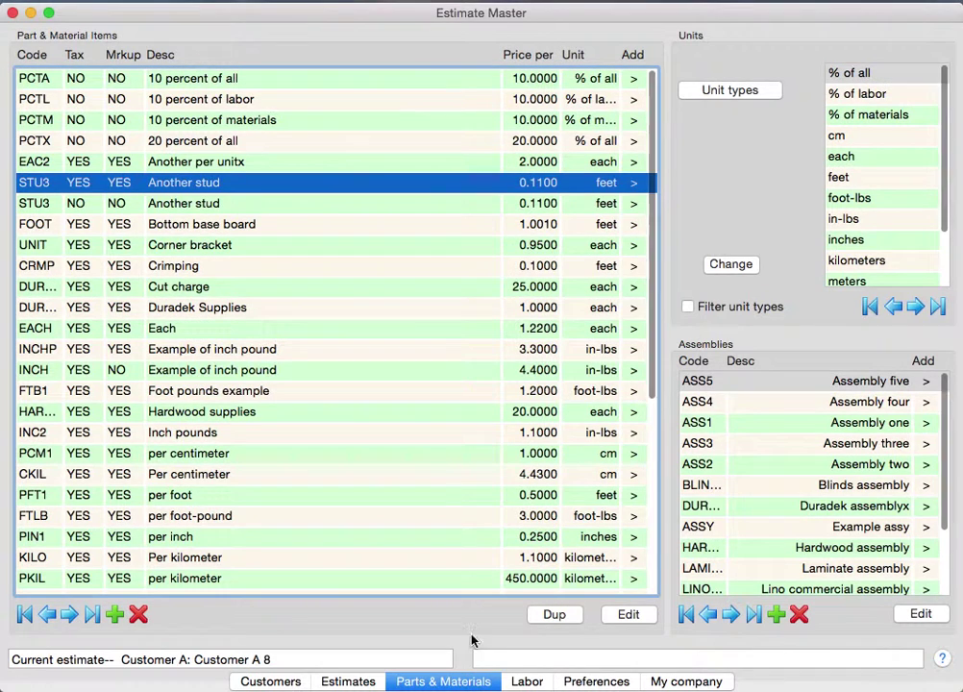
left_click(519, 682)
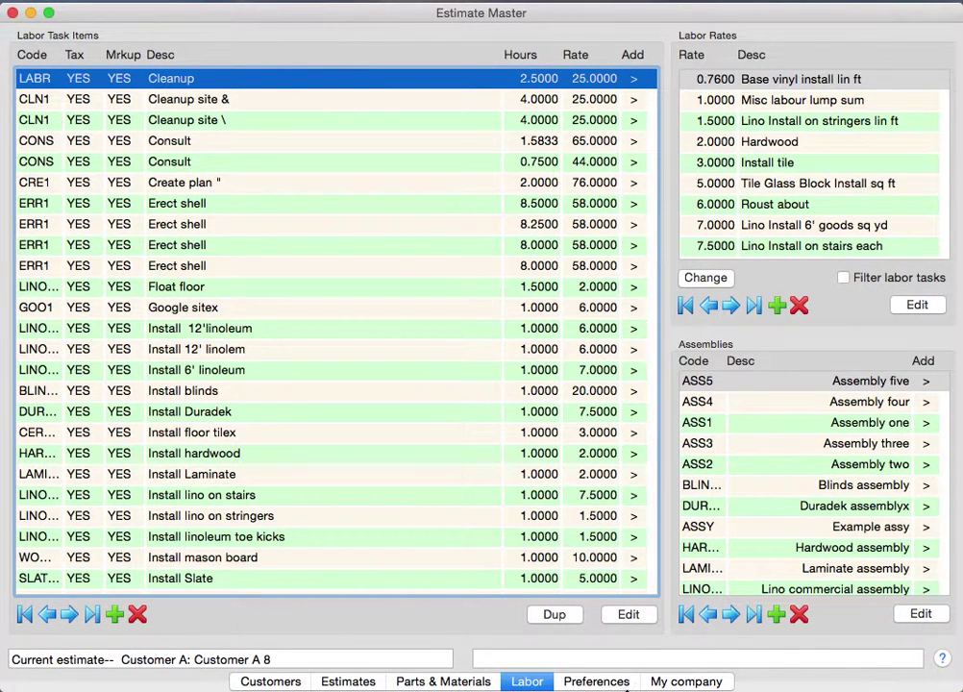
- Review the tax rates and markup rates in the preferences, and call up the empty-database confirmation without carrying it out
left_click(597, 683)
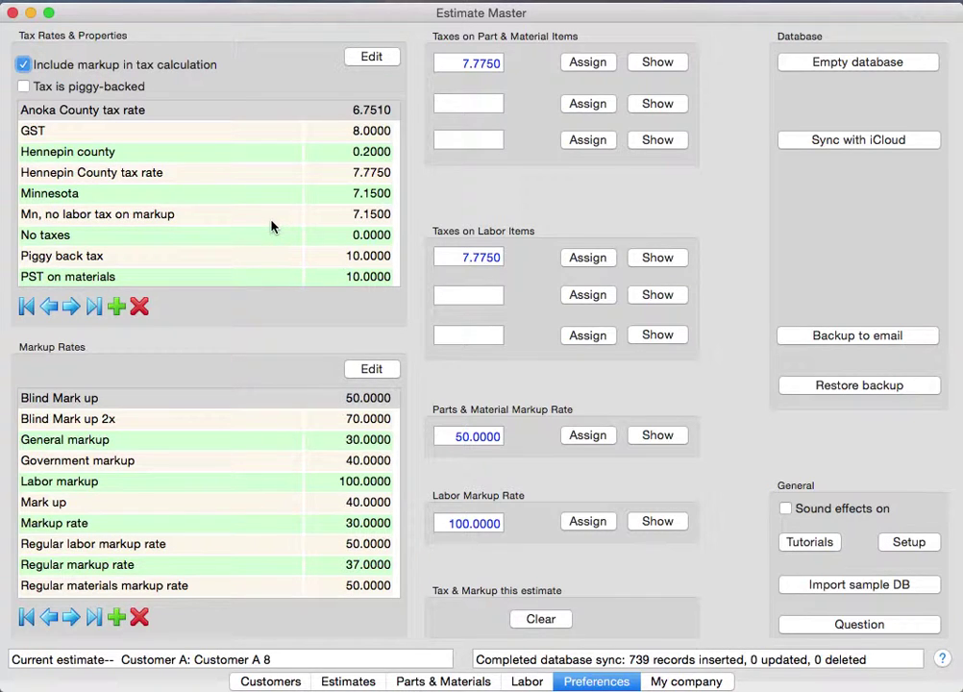
left_click(111, 158)
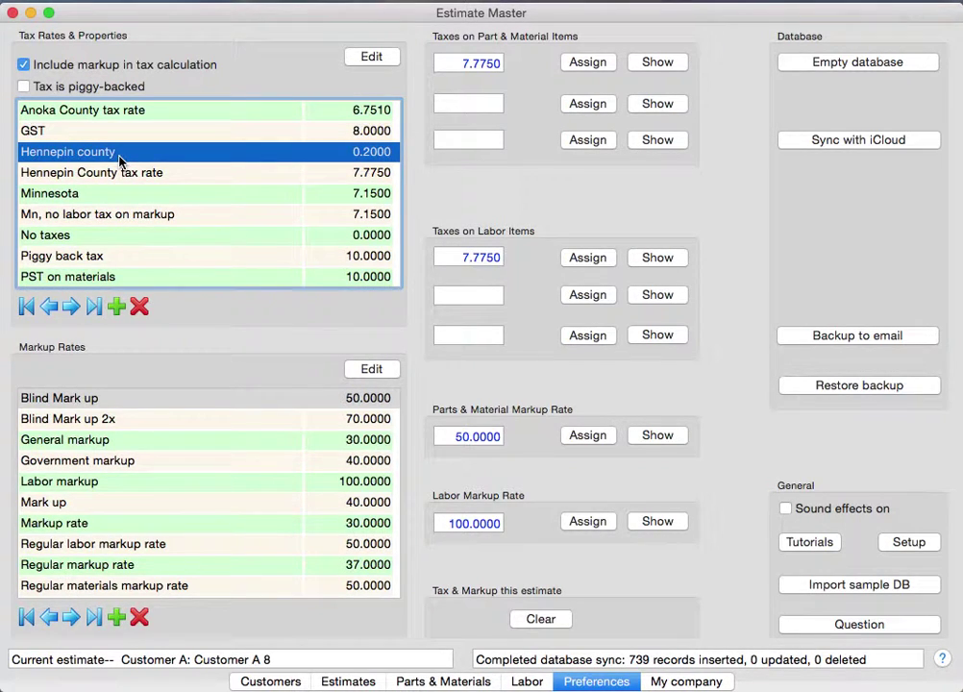
left_click(122, 444)
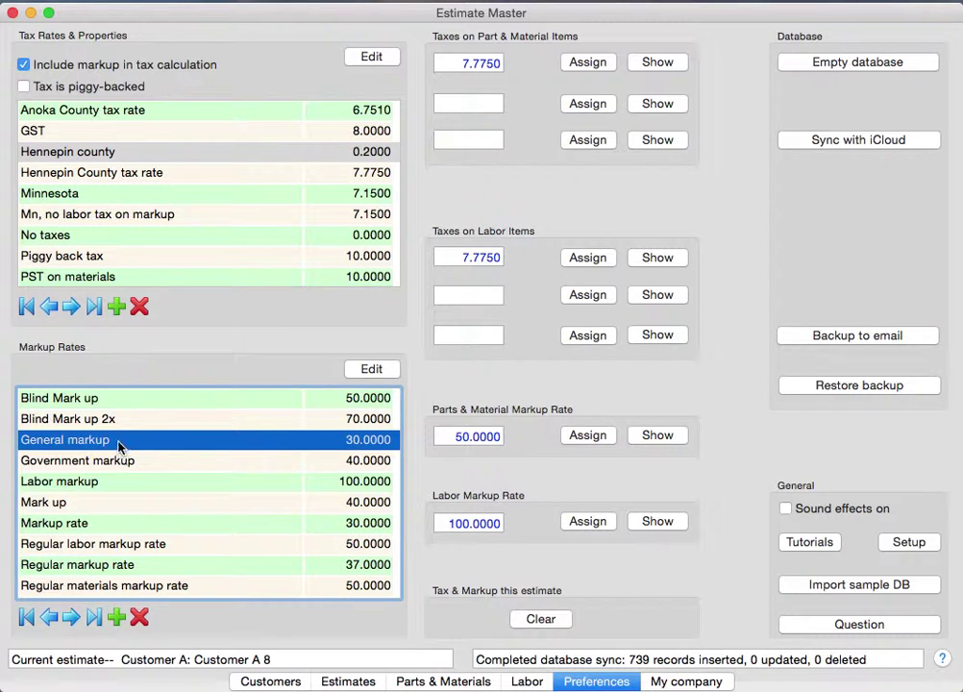
left_click(125, 464)
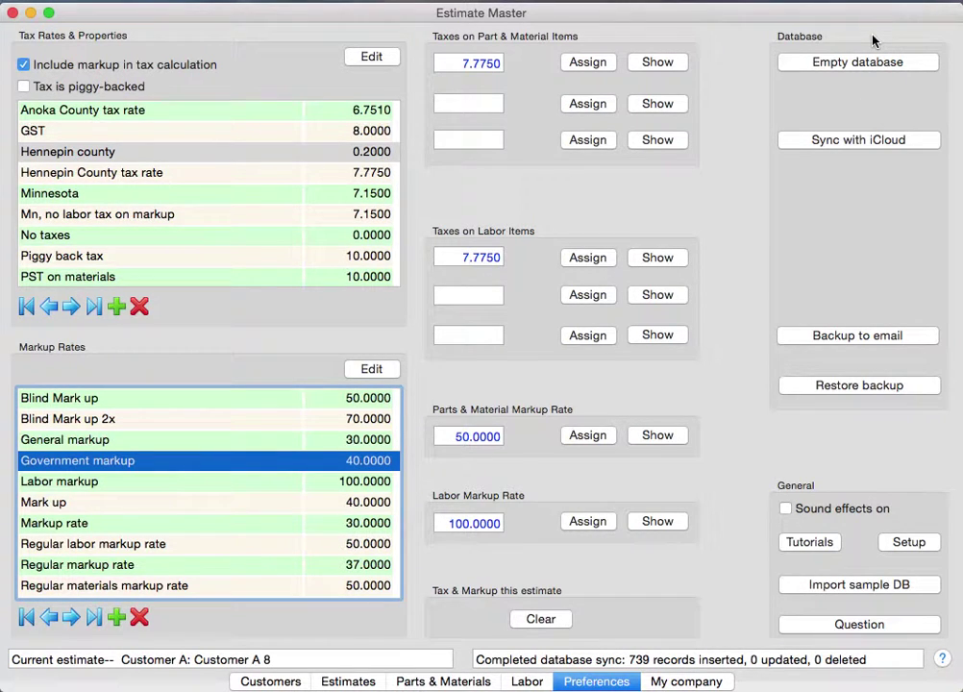
left_click(838, 69)
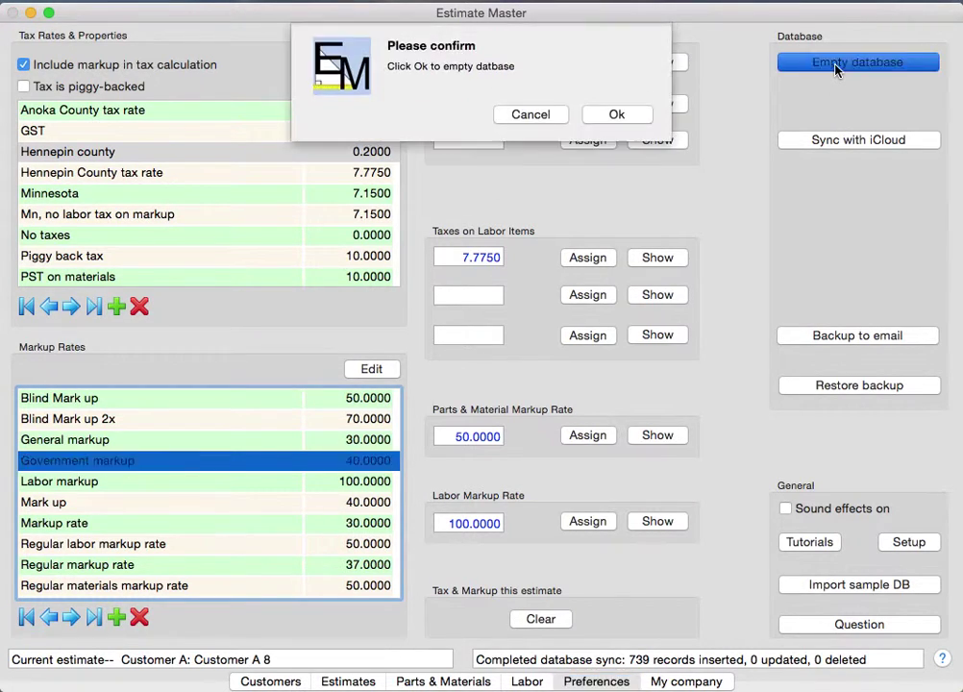
left_click(535, 117)
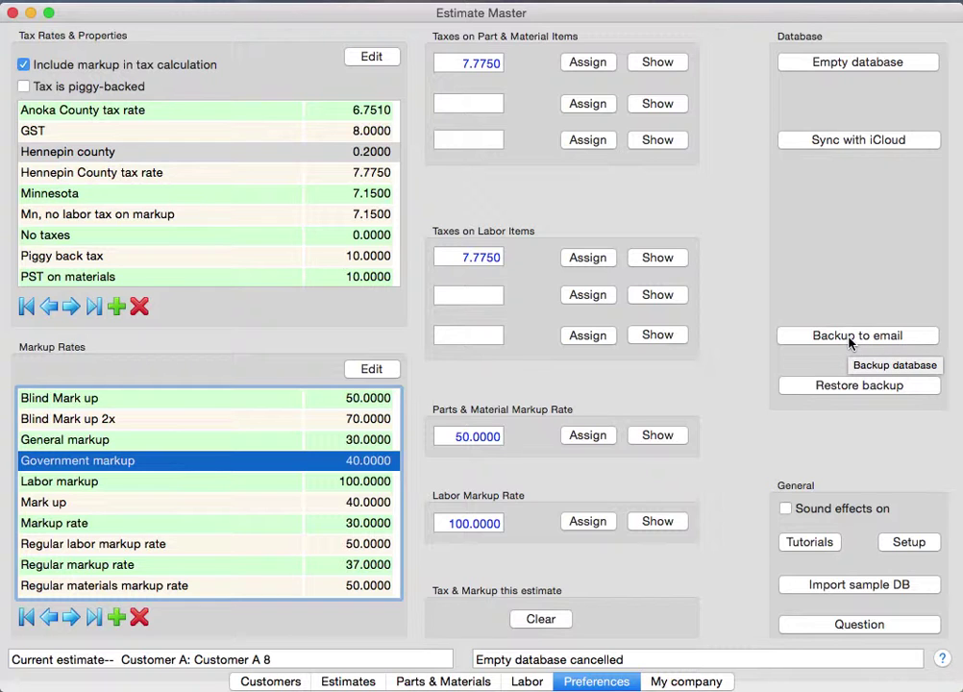
- Review the company details, terms and estimators, checking the database preferences in between
left_click(704, 679)
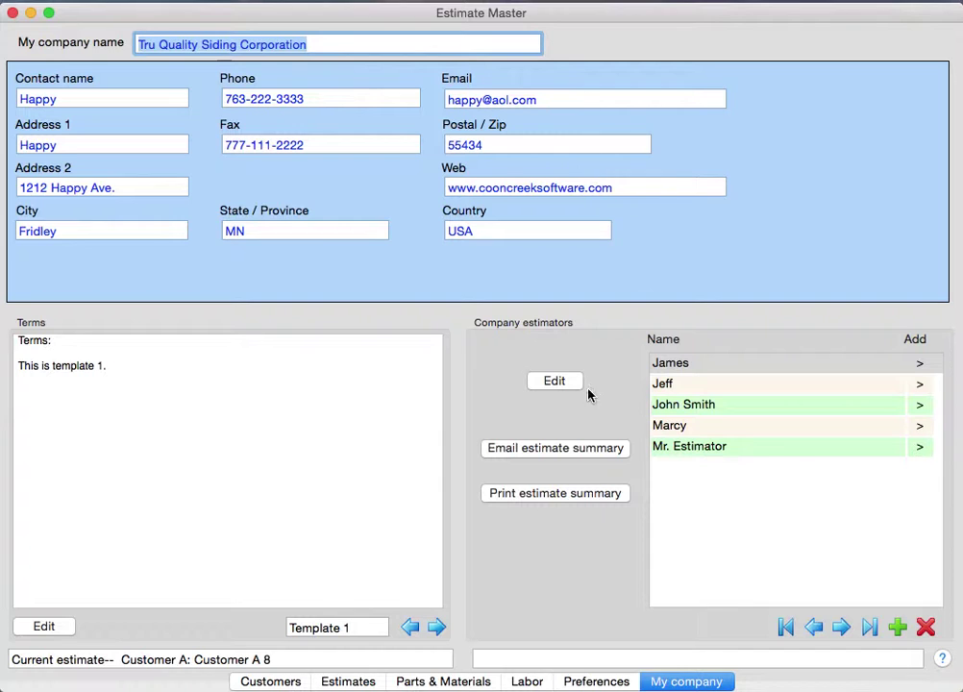
left_click(598, 680)
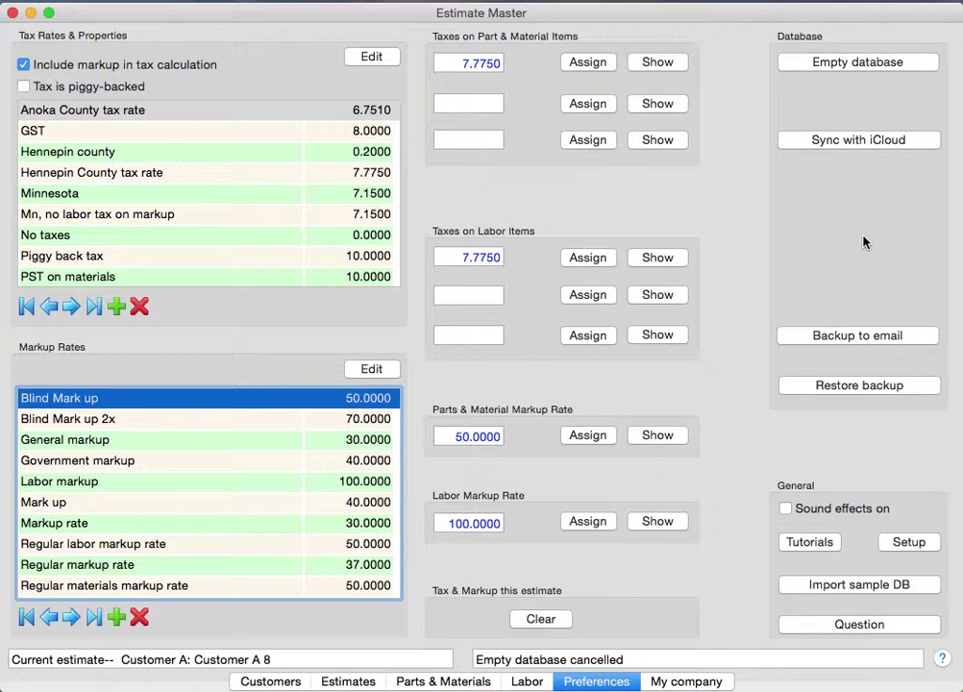
left_click(702, 682)
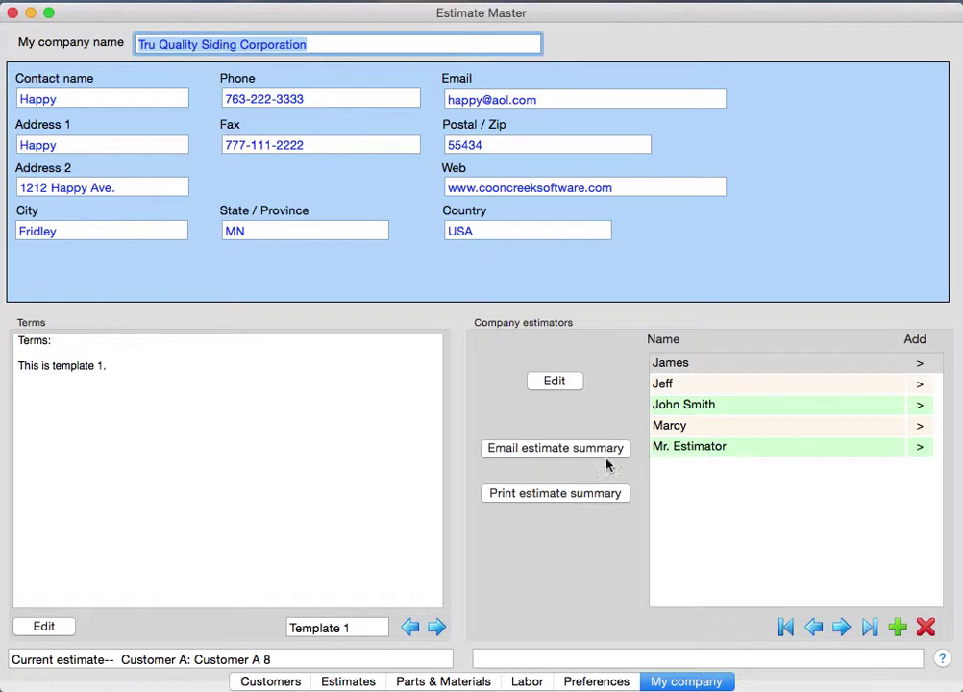
- Check the current estimate Customer A 8 and assign the fourth estimator in the company list to it
left_click(349, 683)
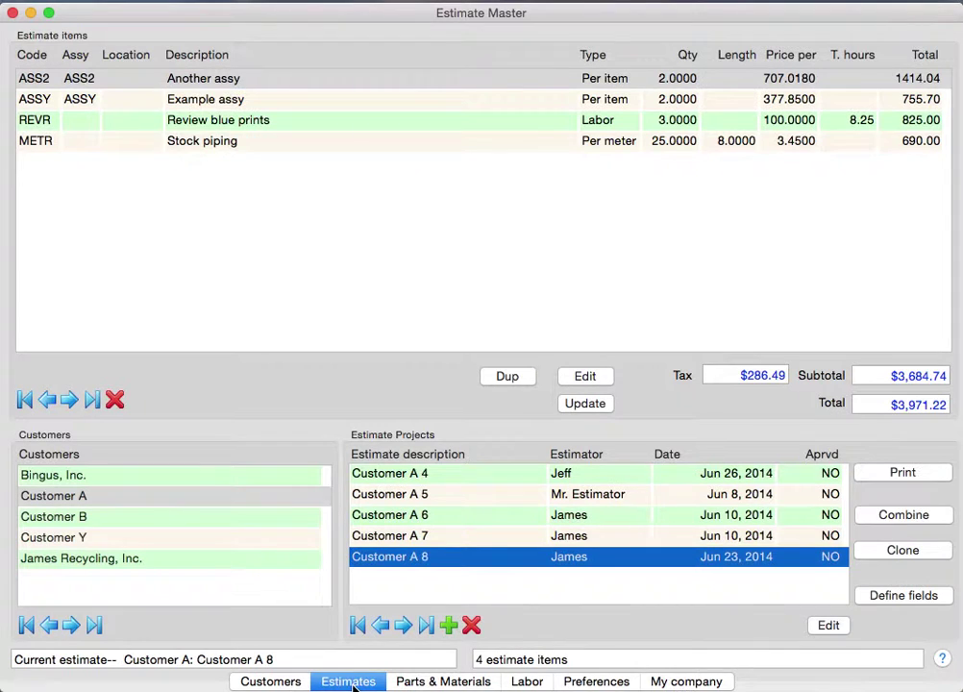
left_click(699, 684)
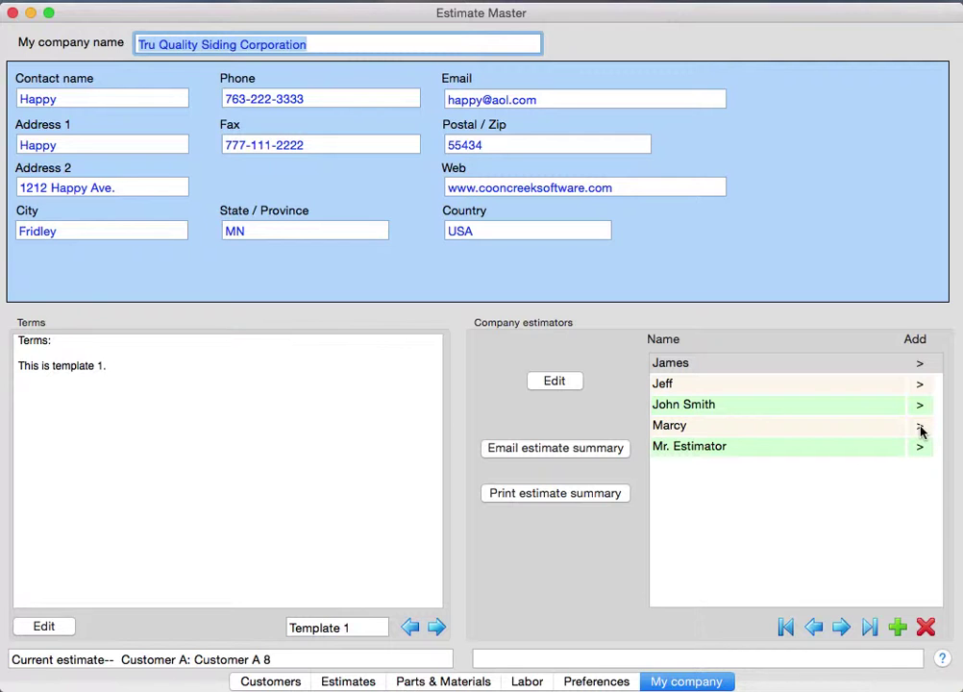
left_click(920, 428)
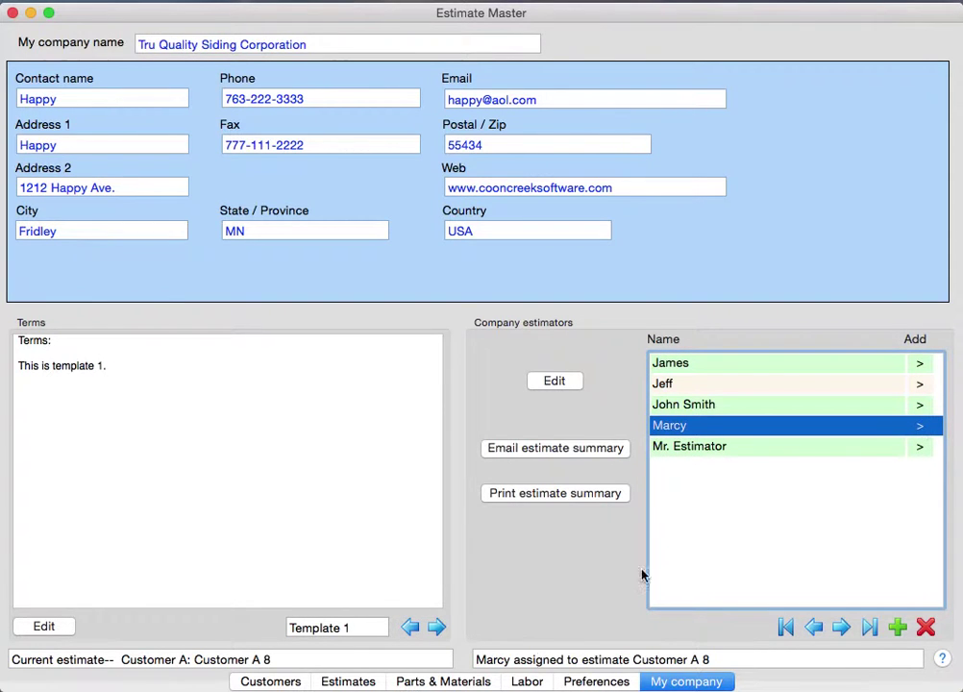
- Check the estimator shown for estimate Customer A 8, and switch the company terms to Template 2
left_click(364, 683)
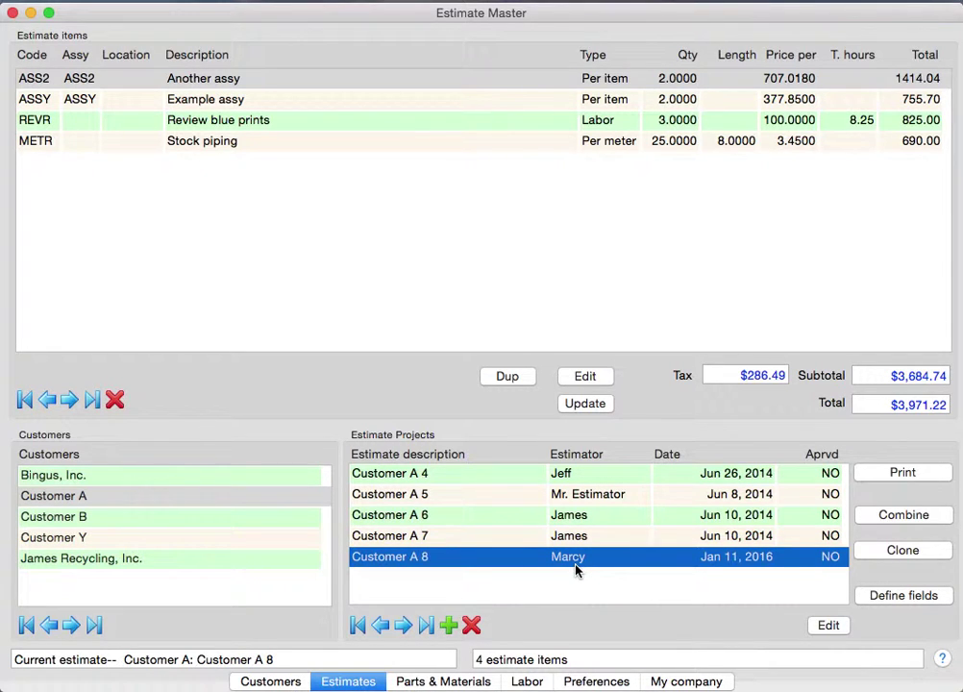
left_click(687, 682)
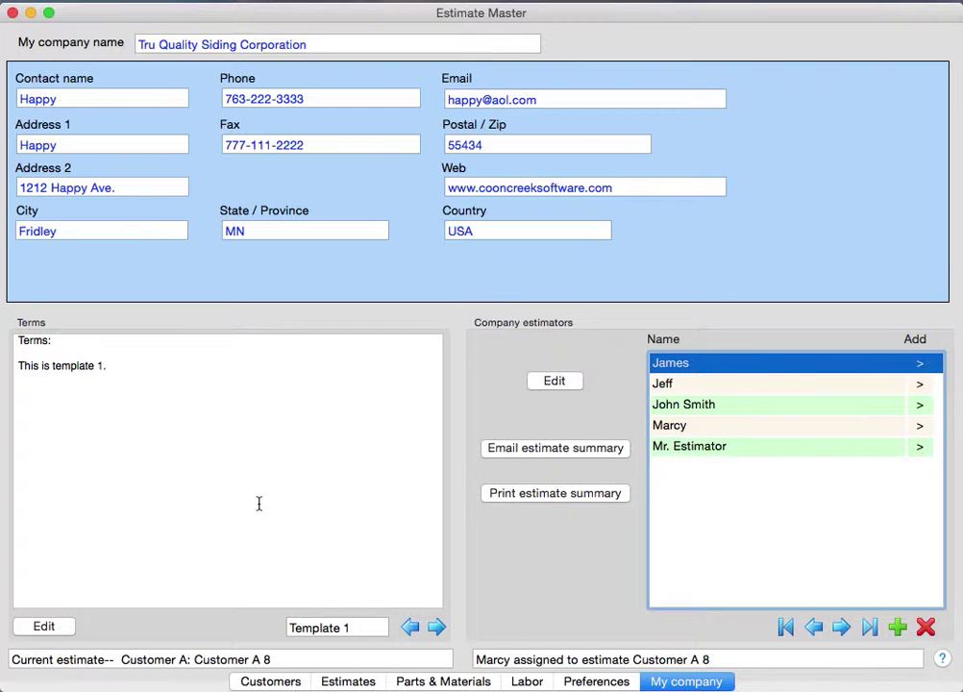
left_click(436, 627)
left_click(437, 627)
left_click(410, 627)
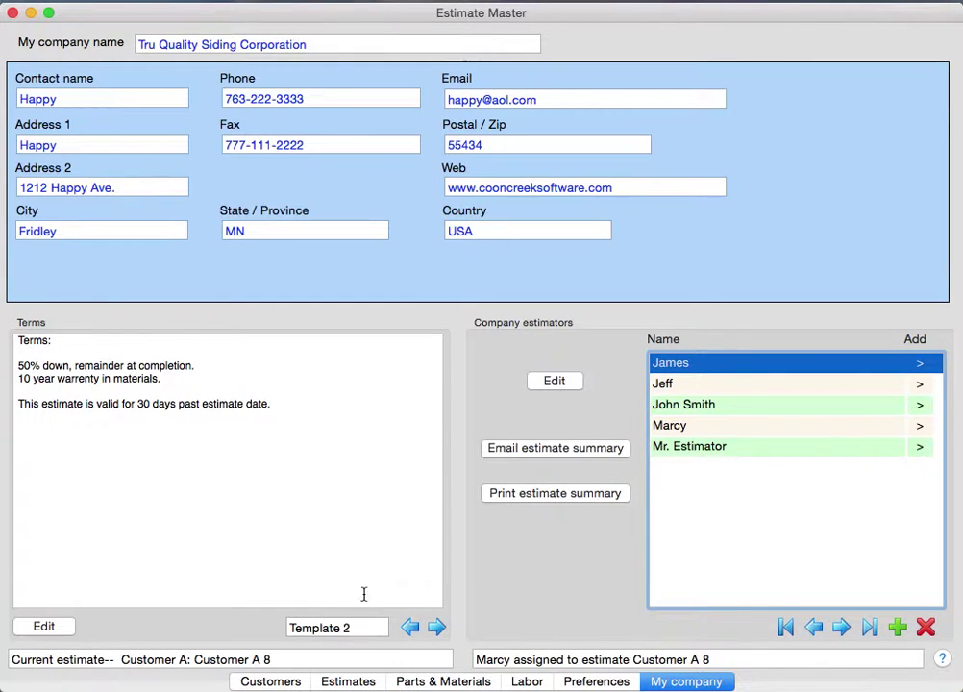
- Preview the printout of estimate Customer A 8, examine its terms and estimator line, and return to the estimates
left_click(347, 682)
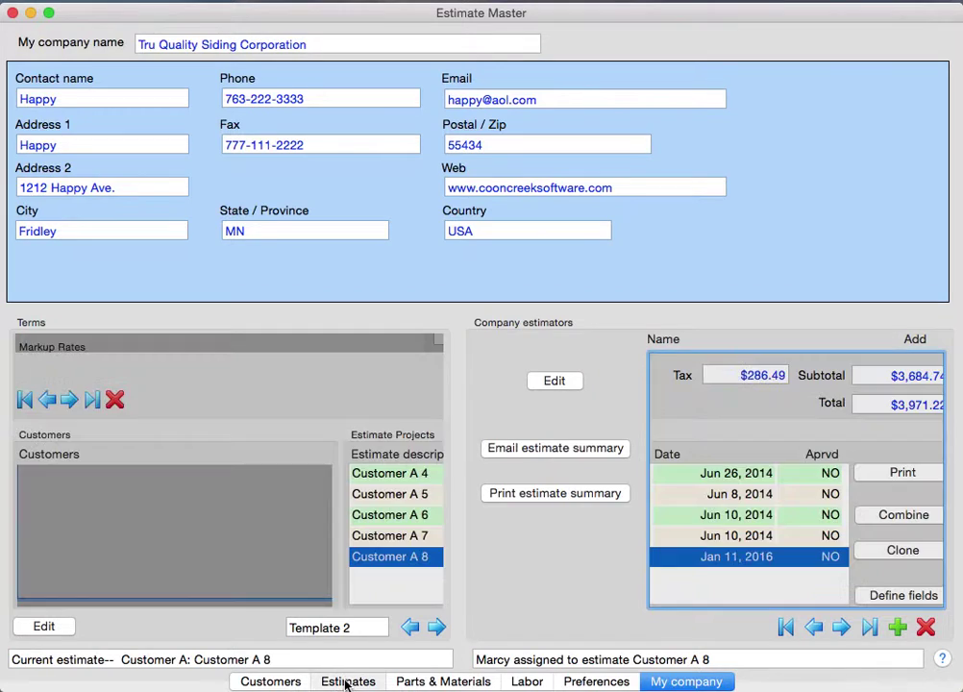
left_click(908, 471)
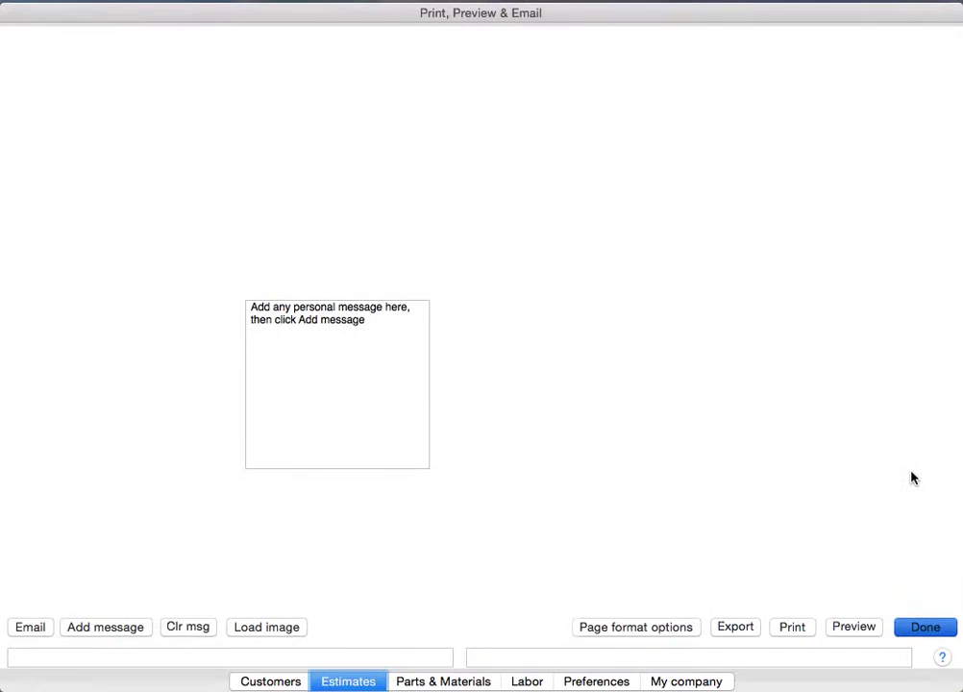
left_click(862, 628)
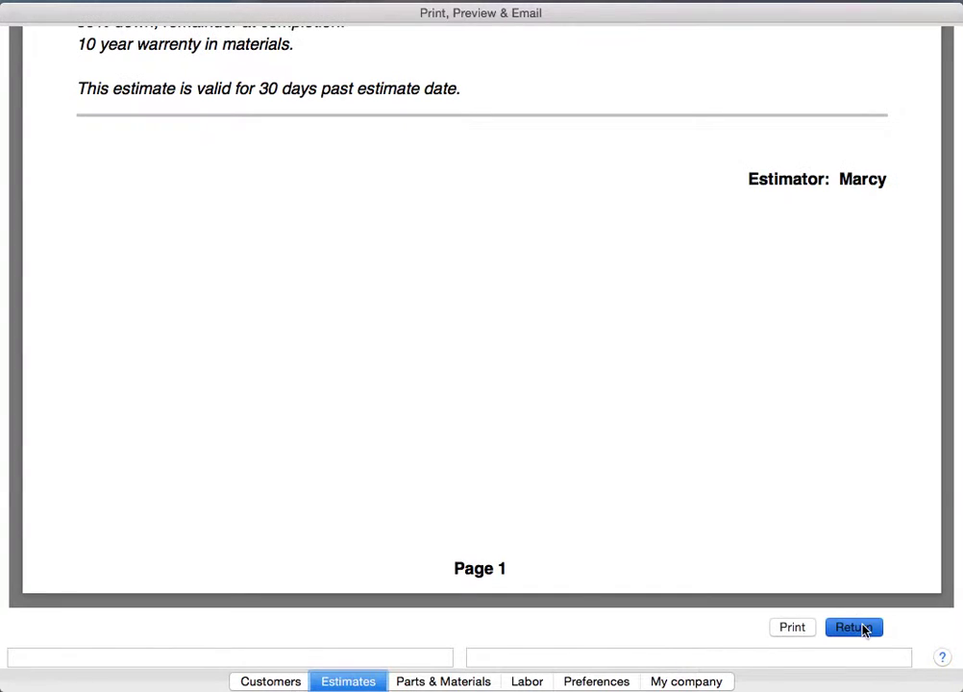
mouse_move(800, 426)
scroll(798, 427, "up", 5)
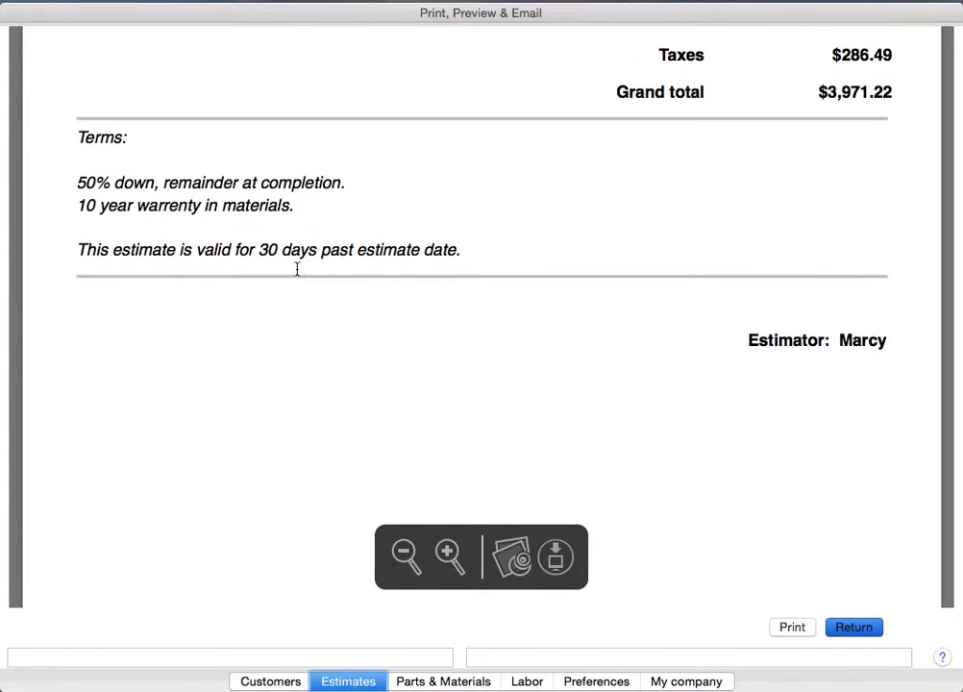
left_click(862, 628)
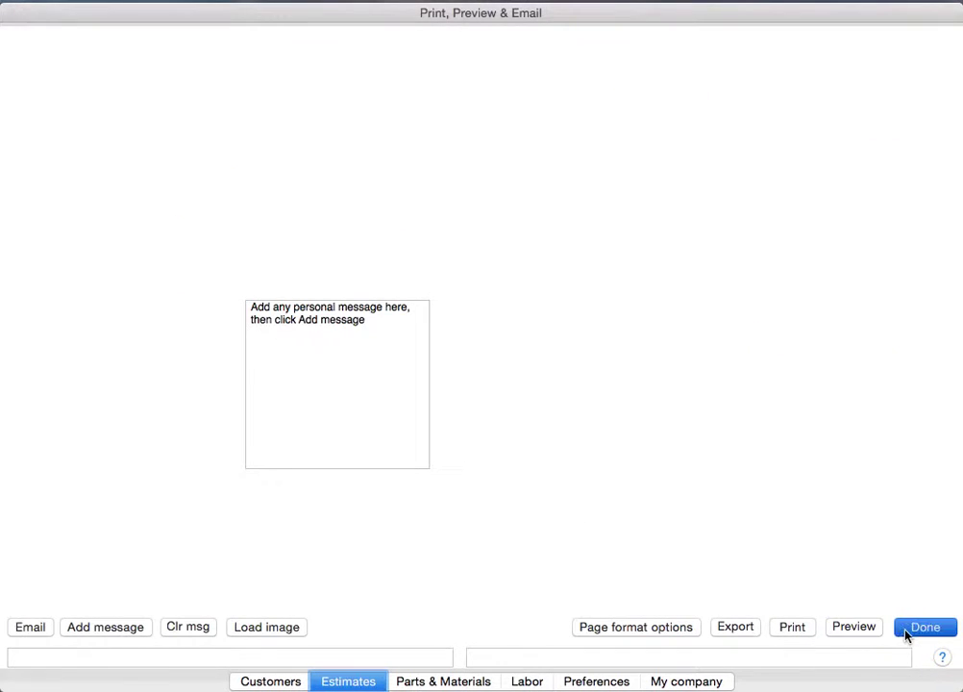
left_click(907, 634)
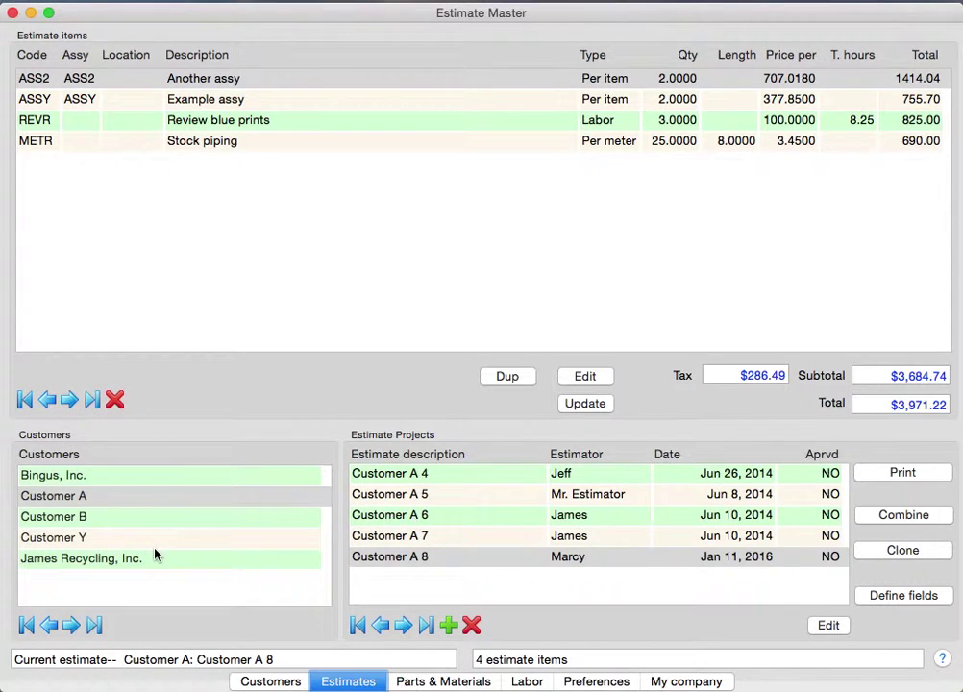
- Browse the company terms templates once more, ending on Template 2
left_click(710, 681)
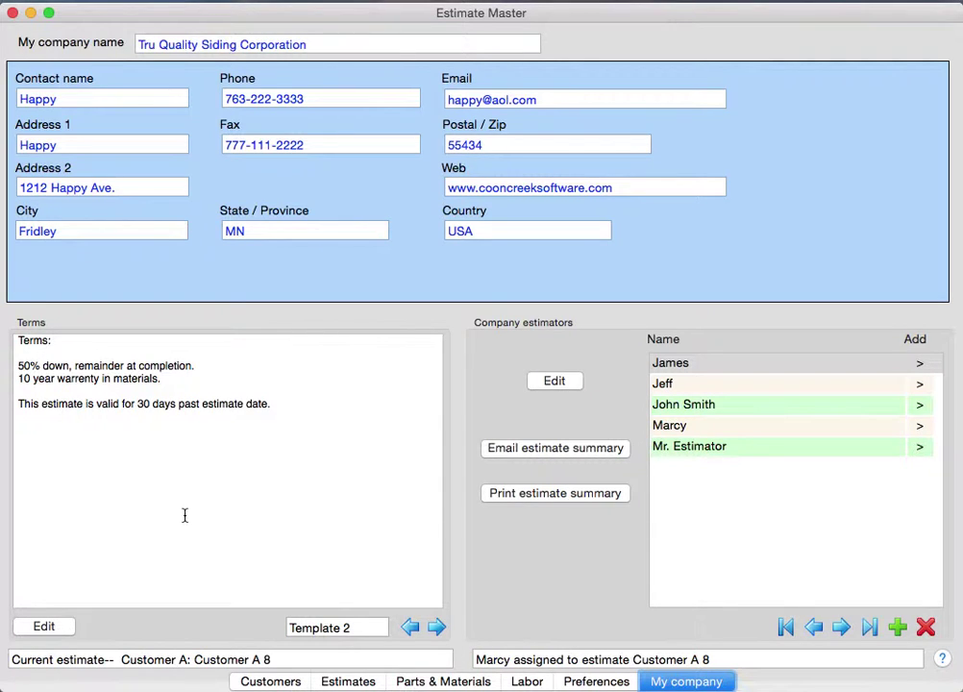
left_click(435, 628)
left_click(411, 628)
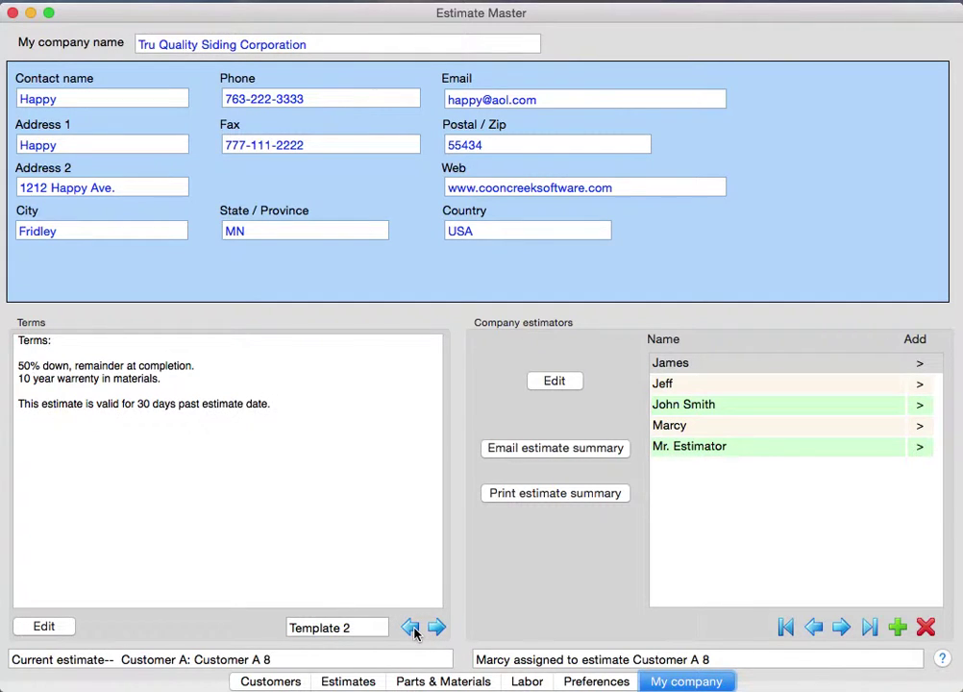